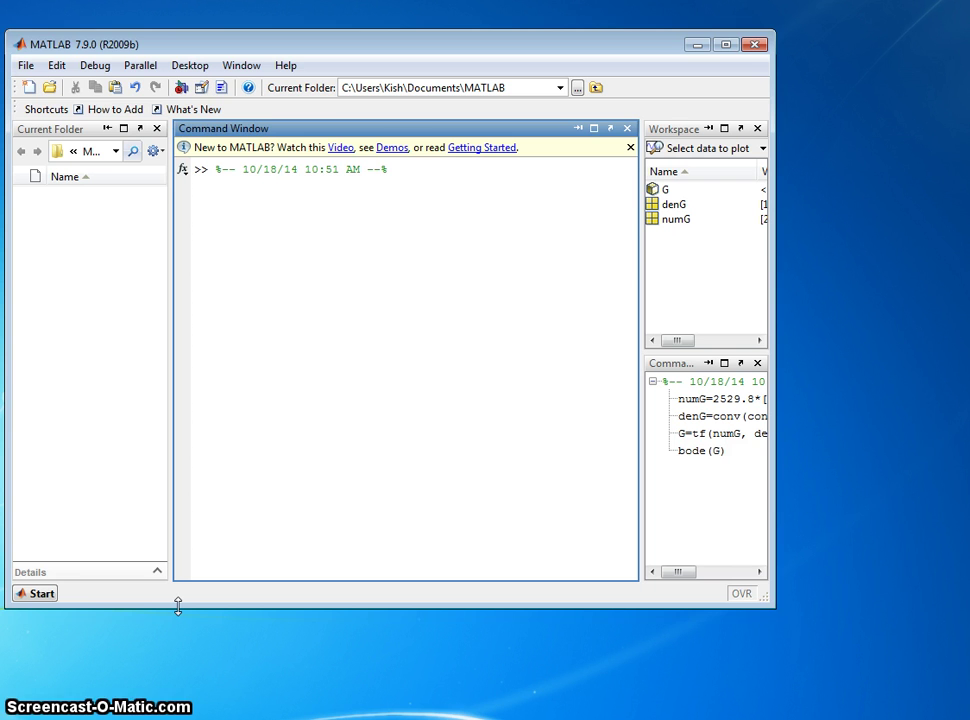
Rerun numG = 2529.8*[1 .2], denG and G = tf(numG, denG) from history, then enter bode(G)
key(Escape)
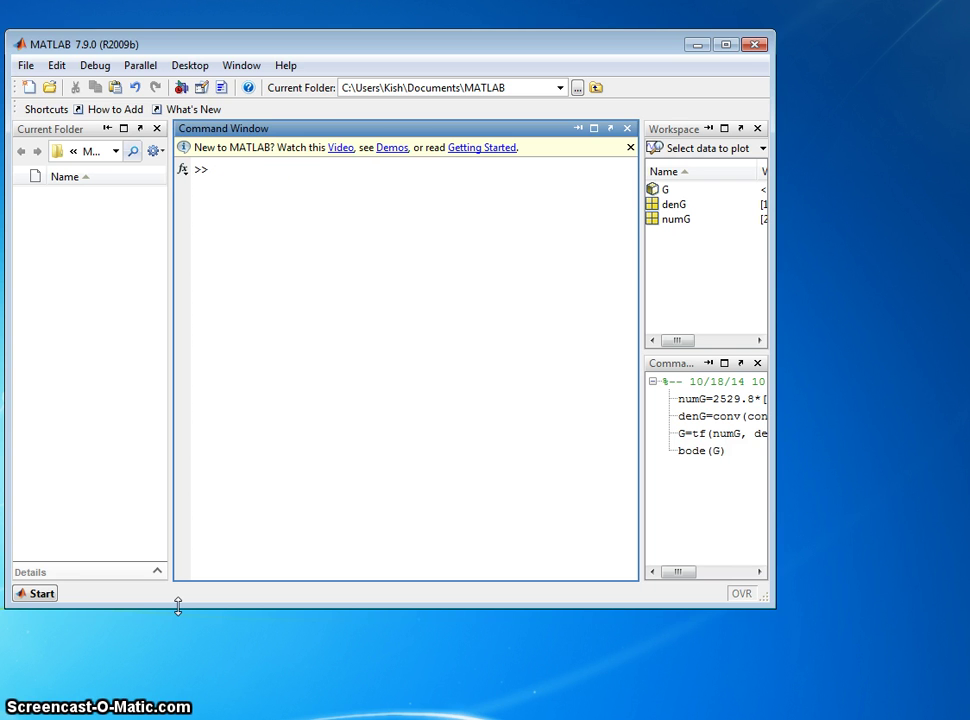
key(Up)
key(Up)
key(Up)
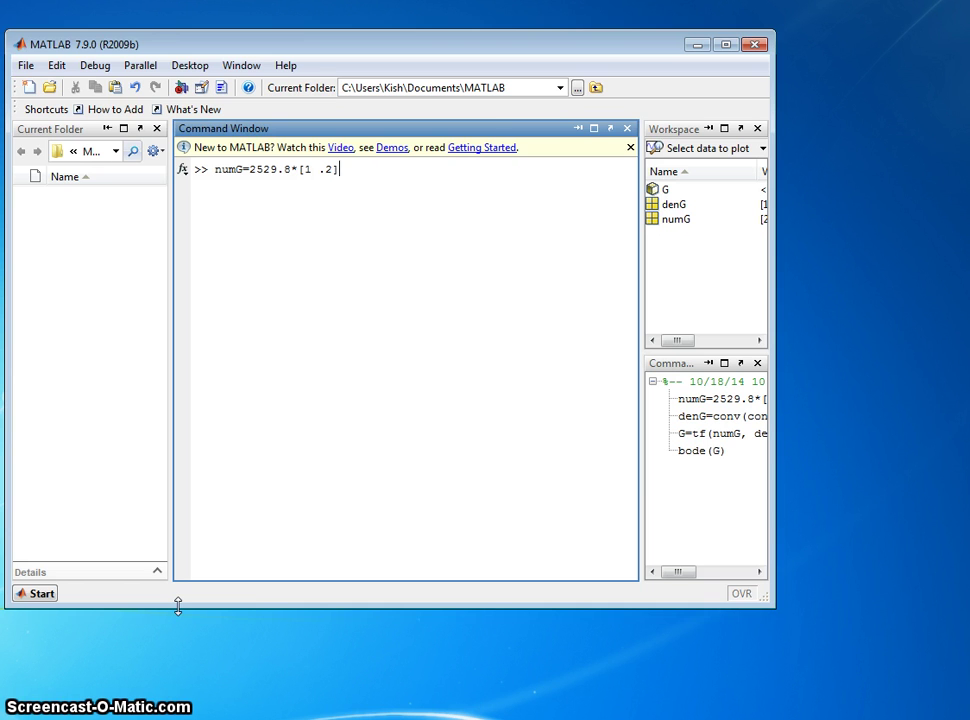
key(Return)
key(Up)
key(Up)
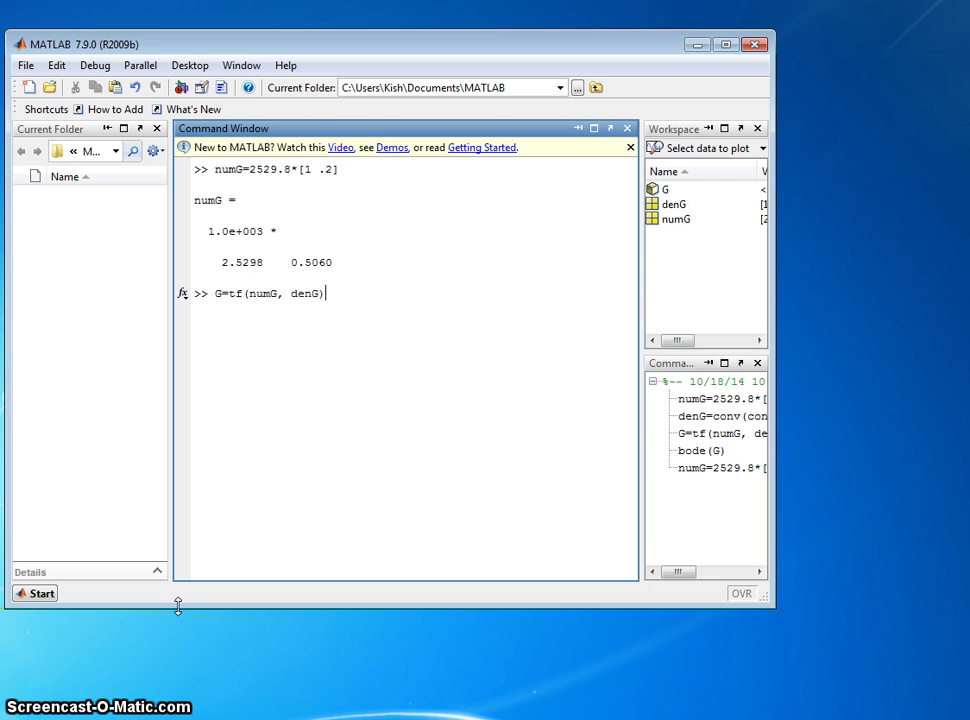
key(Up)
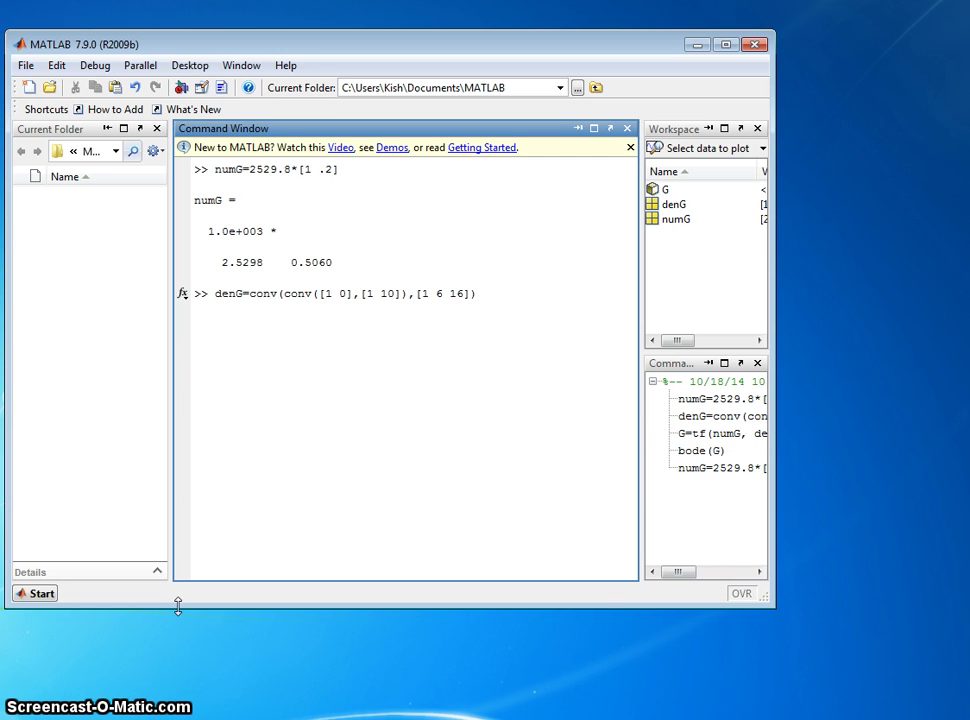
key(Return)
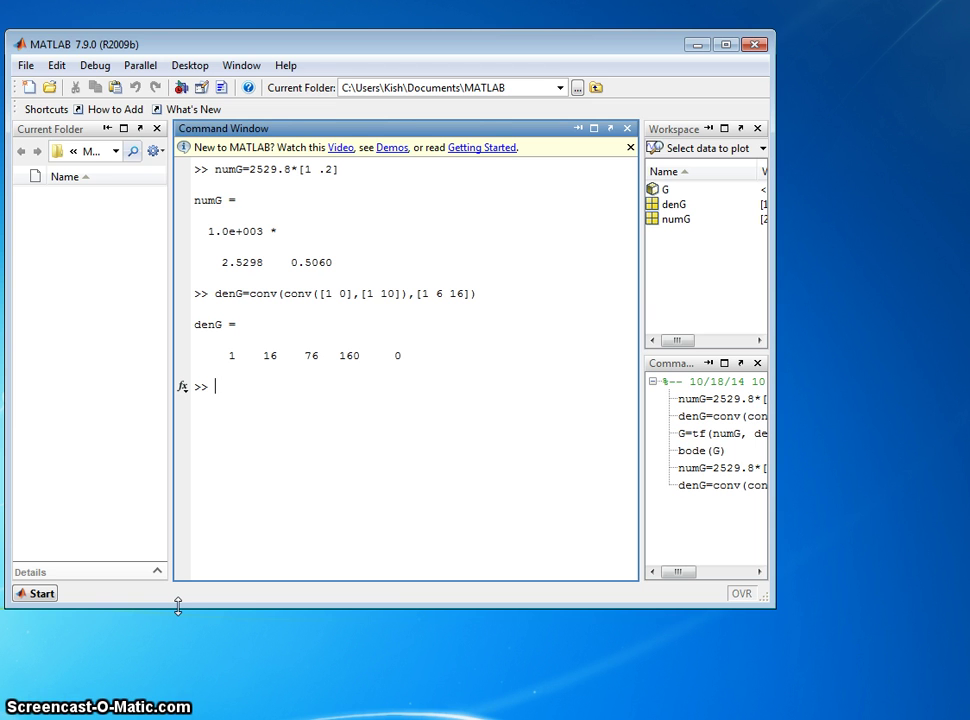
key(Up)
key(Up)
key(Up)
key(Up)
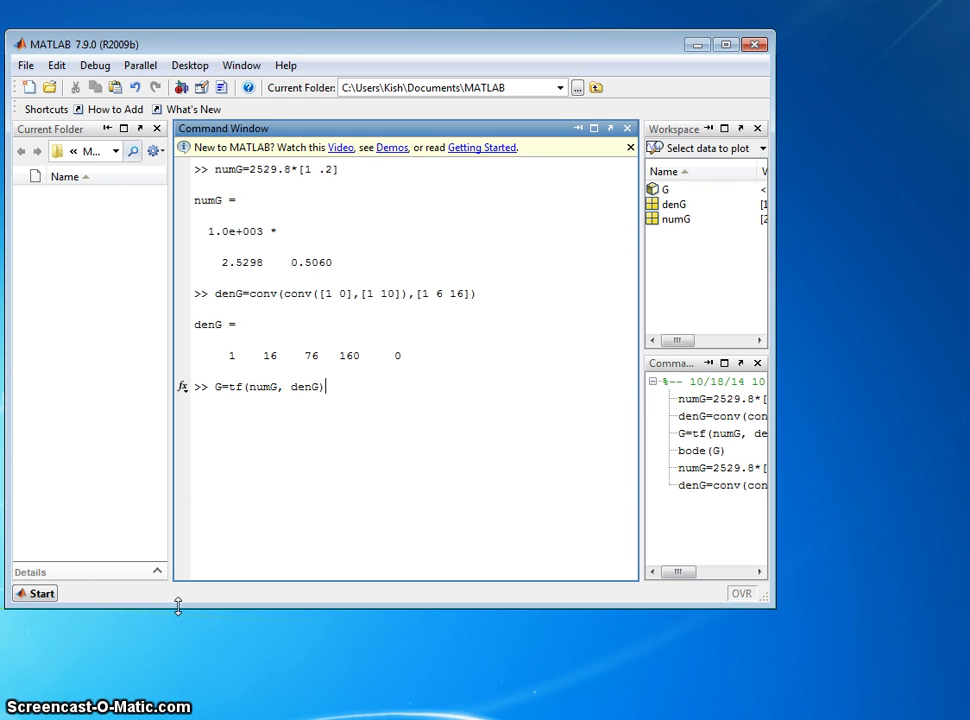
key(Return)
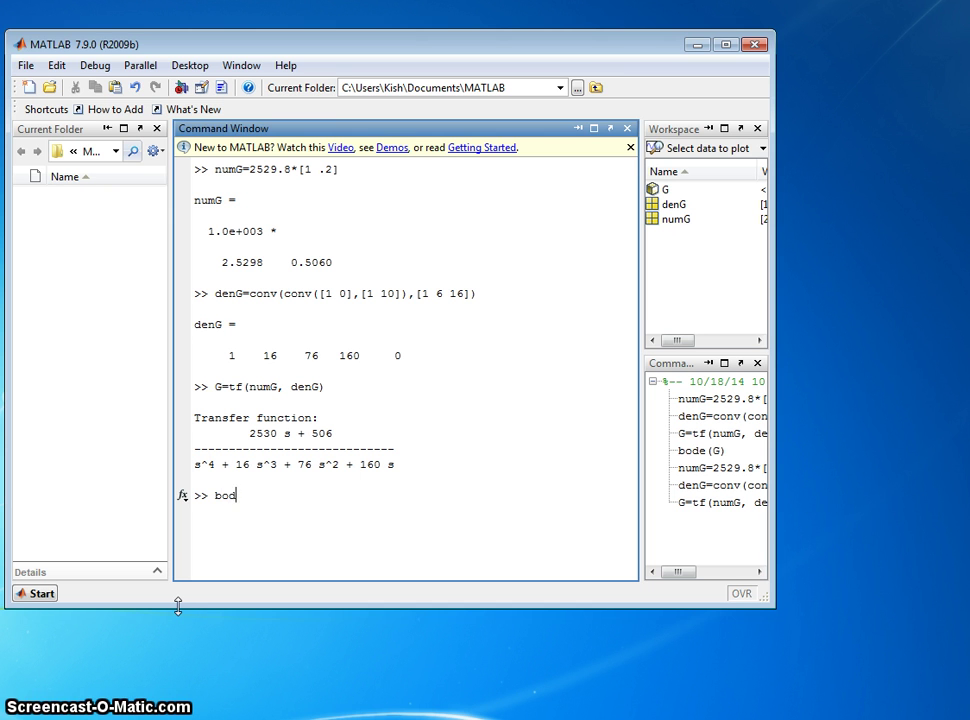
text(bode(G)
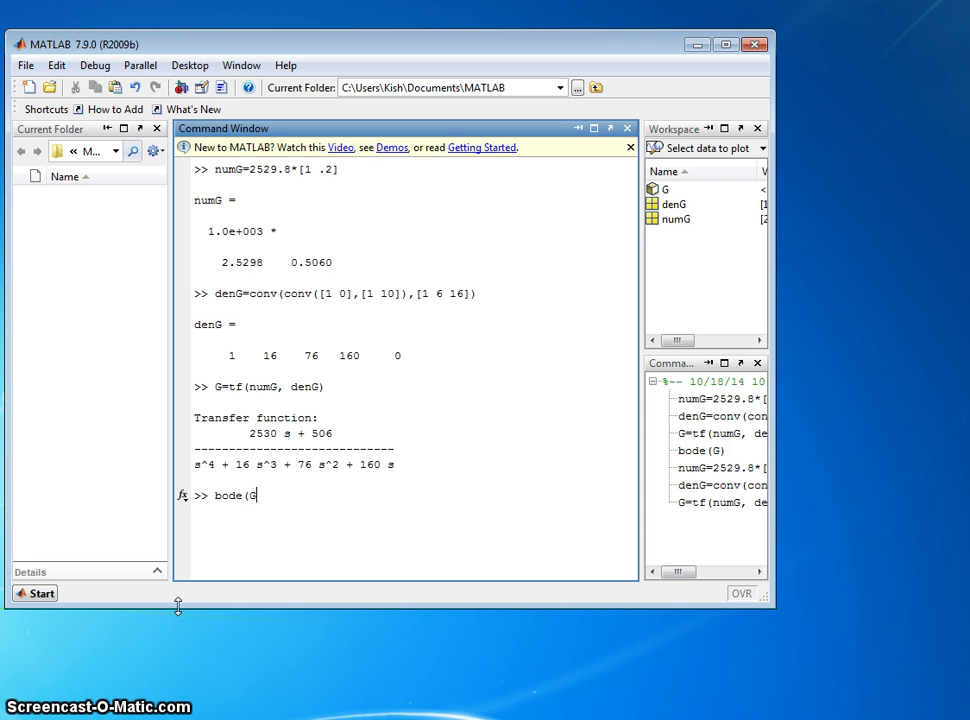
text())
key(Return)
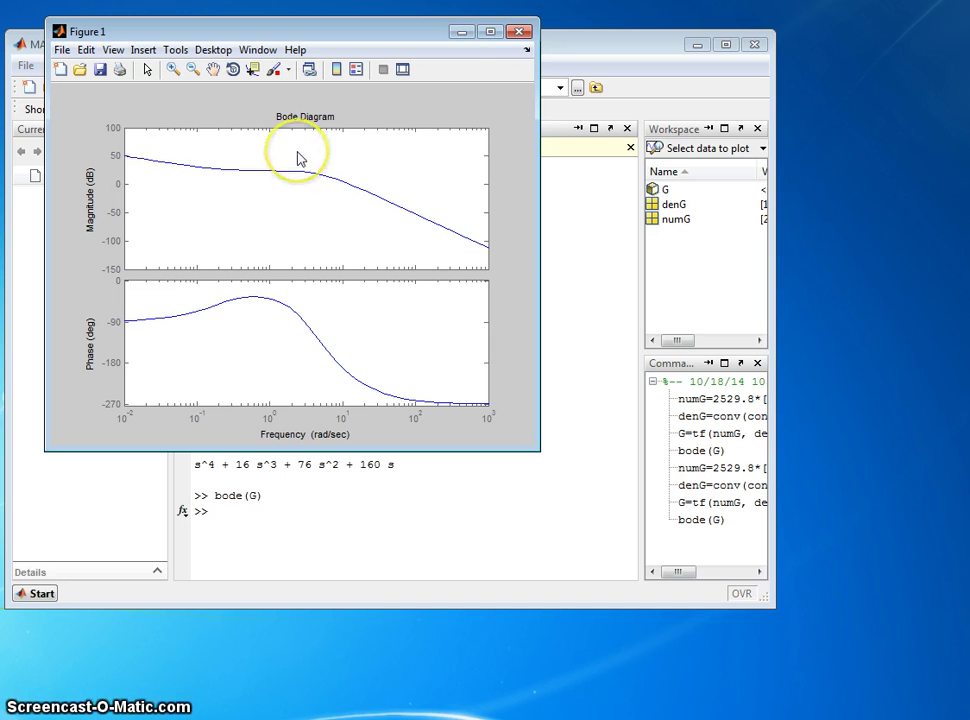
Mark all stability margins on G's Bode plot
right_click(298, 159)
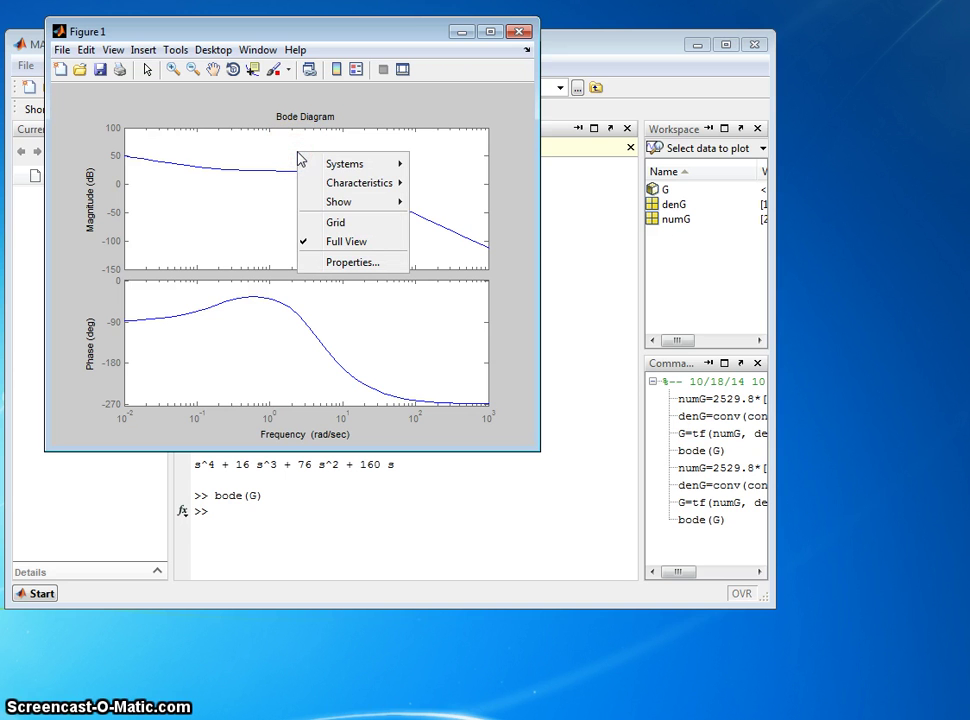
mouse_move(342, 172)
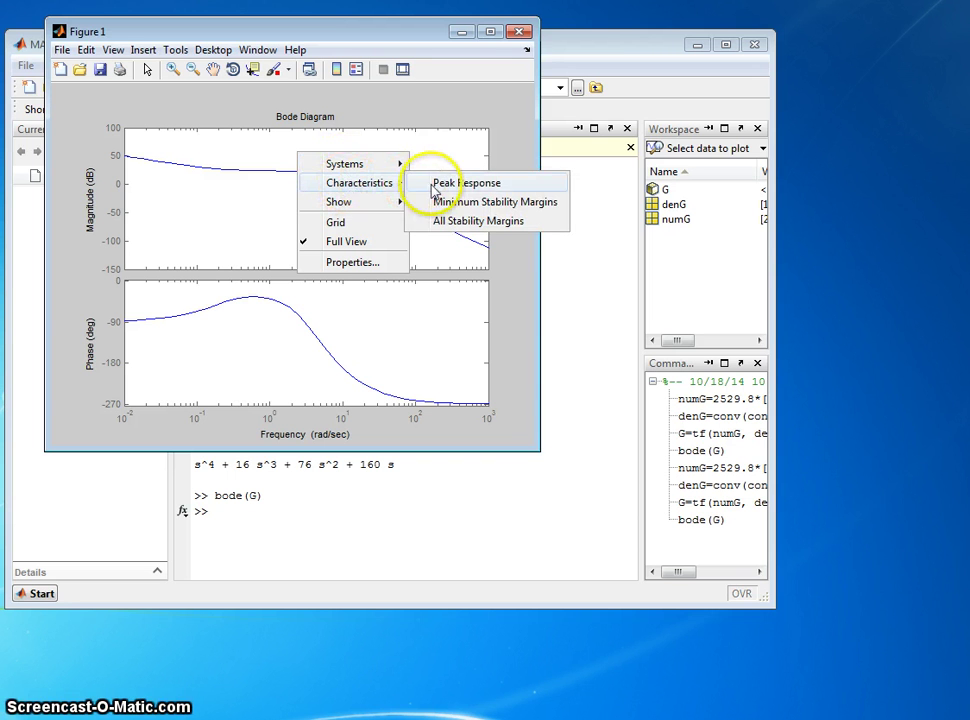
click(456, 230)
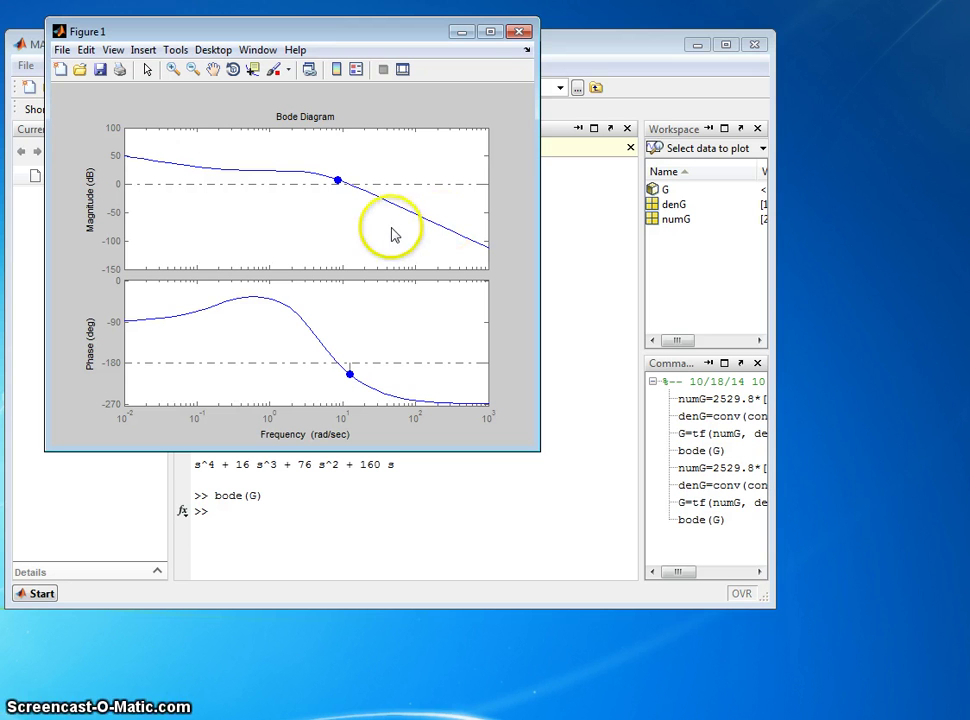
Pin the phase margin readout at 12.5 rad/s clear of the curve, then close the figure
mouse_move(337, 186)
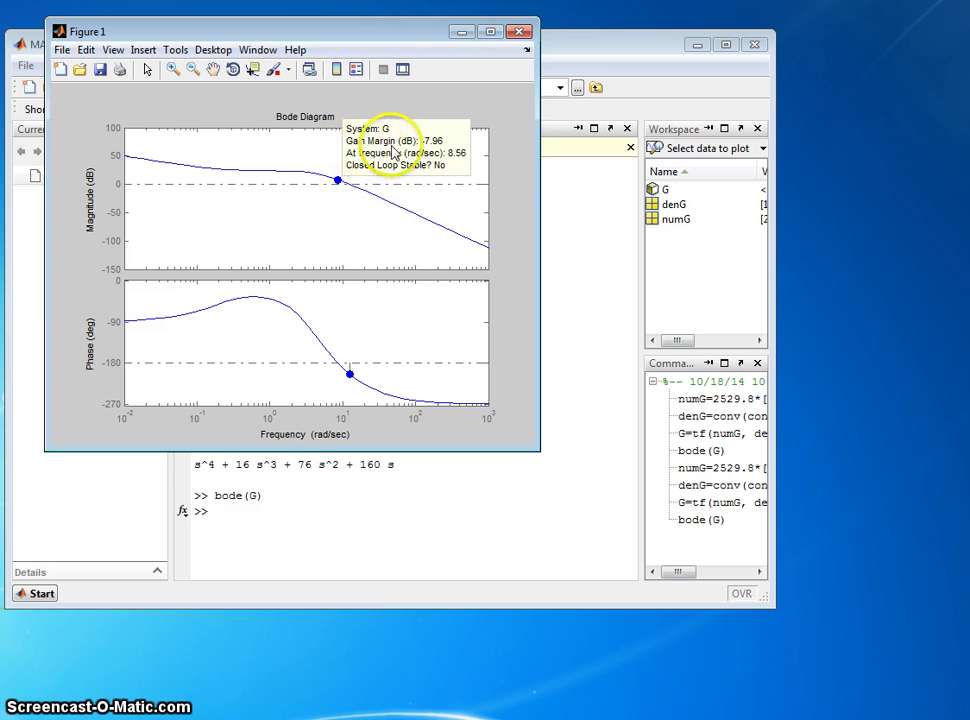
click(351, 375)
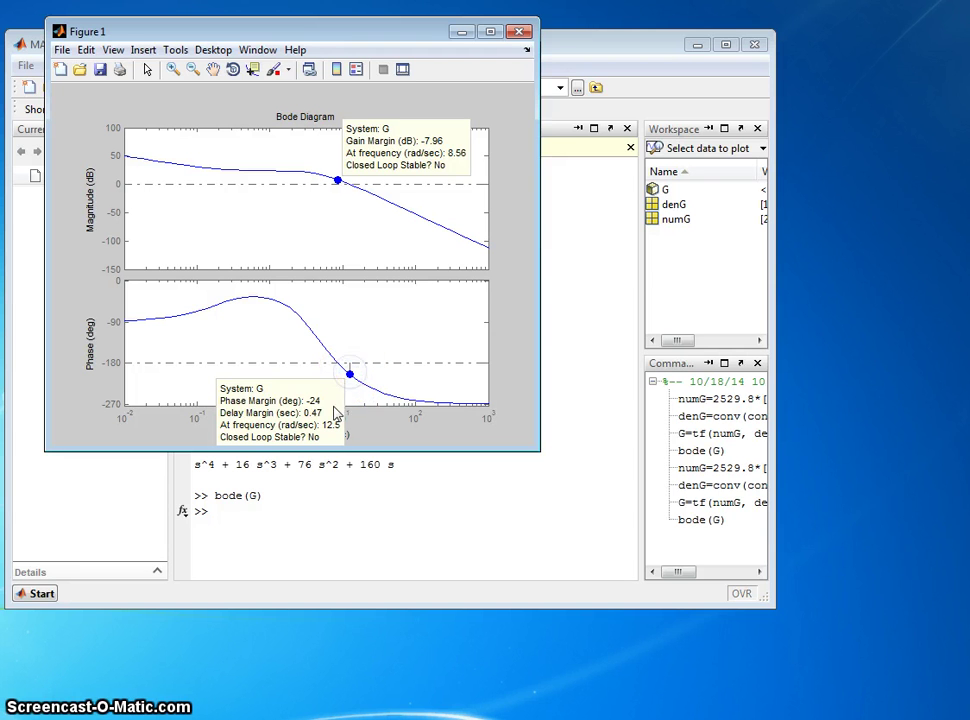
mouse_move(281, 403)
mouse_down()
mouse_move(407, 336)
mouse_move(372, 346)
mouse_move(411, 316)
mouse_move(411, 357)
mouse_move(396, 382)
mouse_up()
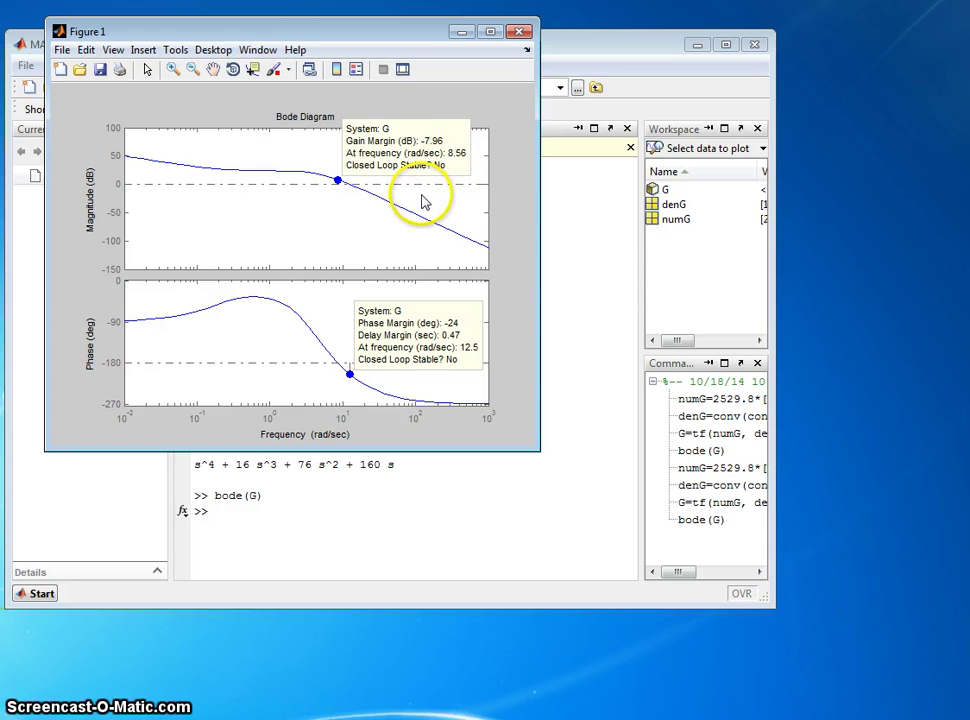
click(519, 31)
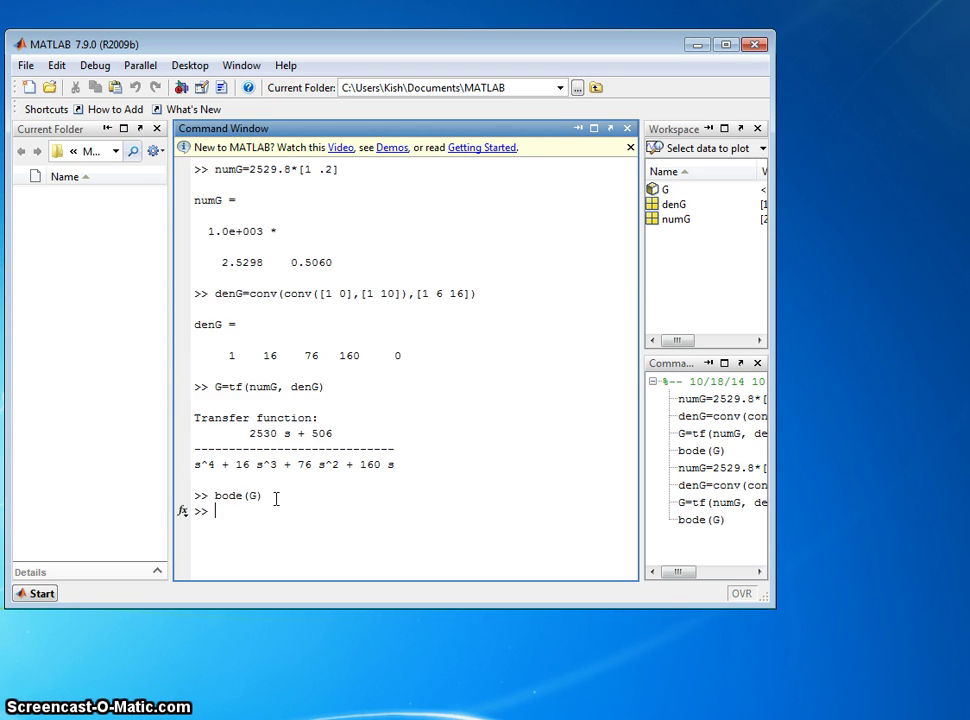
Run margin(G) to plot G's Bode diagram titled Gm = -7.96 dB, Pm = -24 deg
text(margin(G)
key(Return)
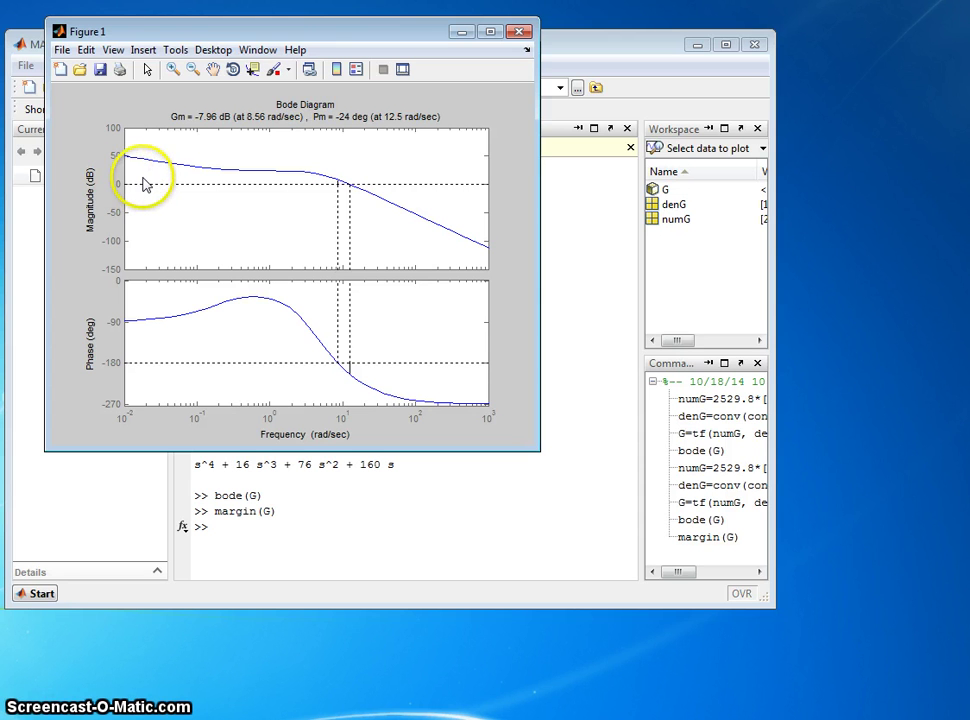
Close the margin figure and define Gnew = 0.25*G
click(519, 31)
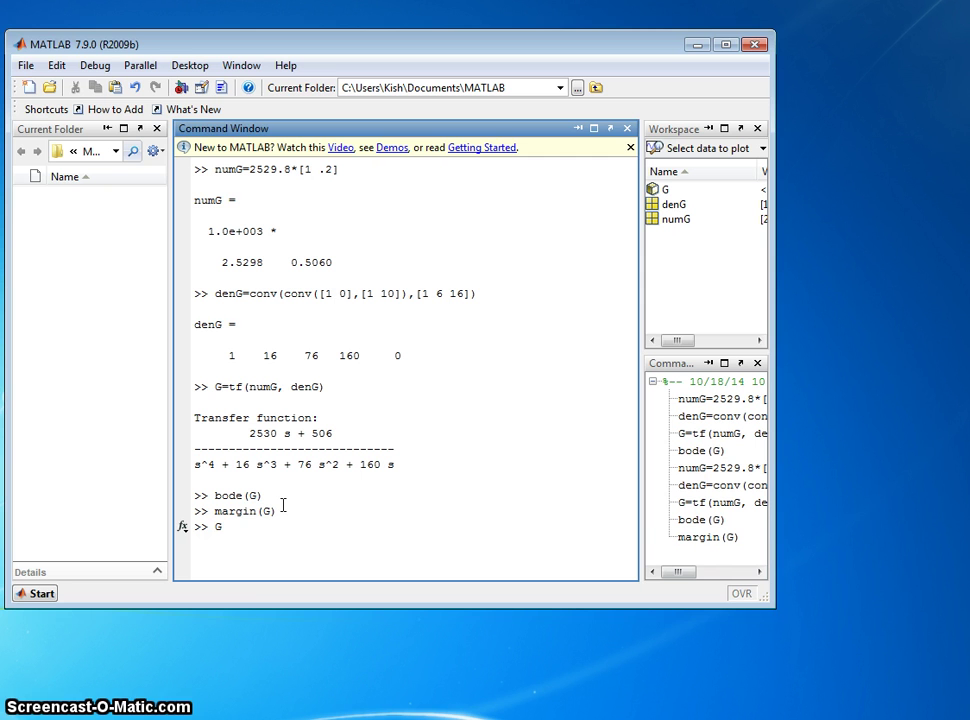
text(new=.25*G)
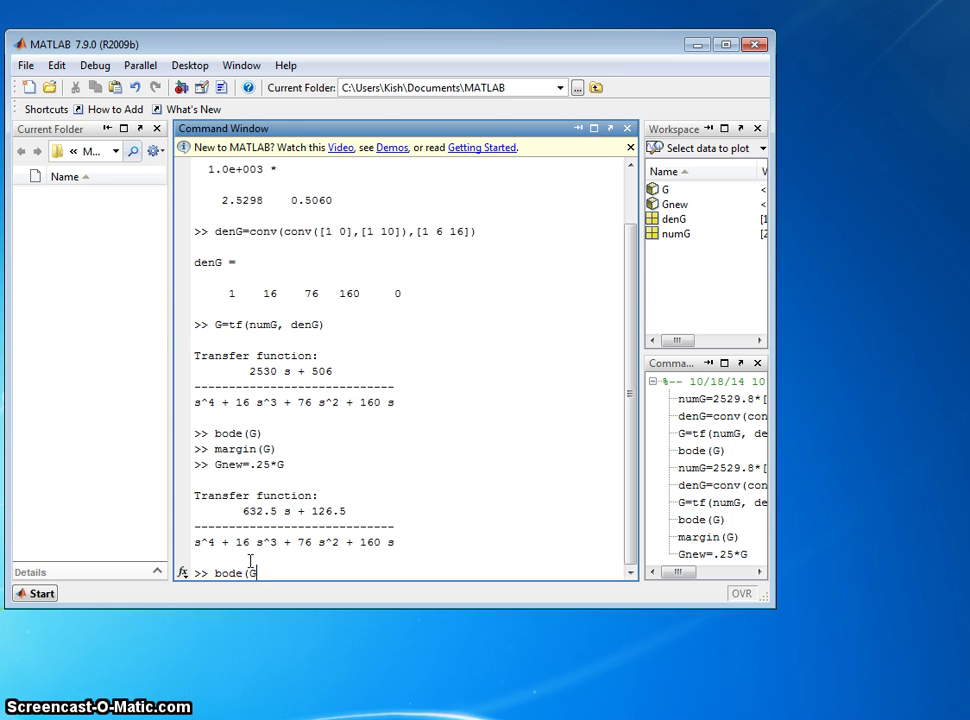
Plot Gnew's Bode diagram and mark all its stability margins
text(new)
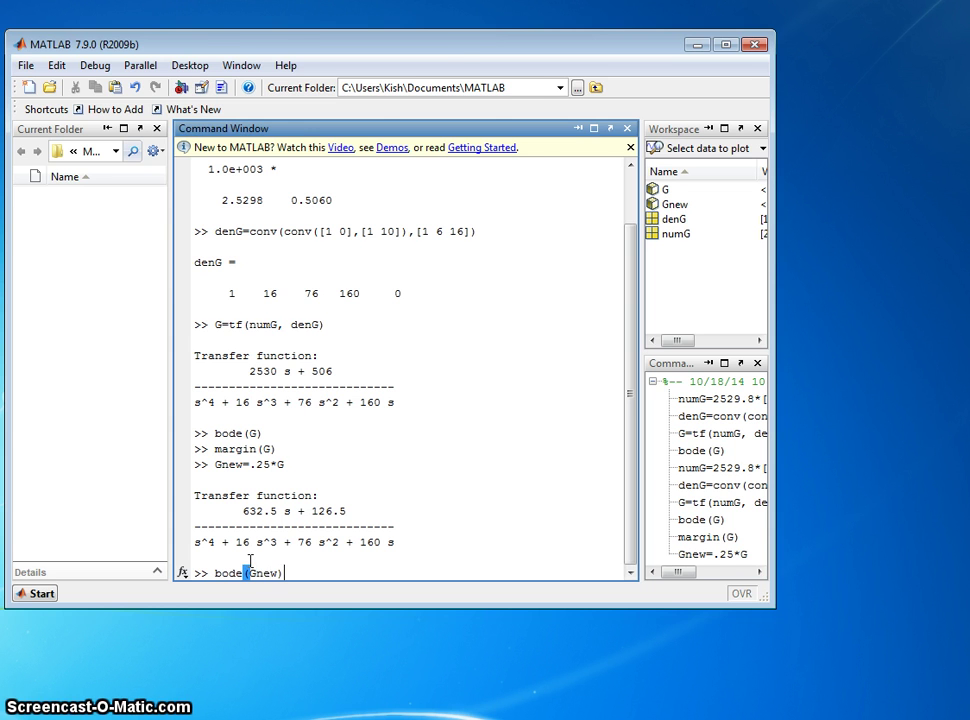
key(Return)
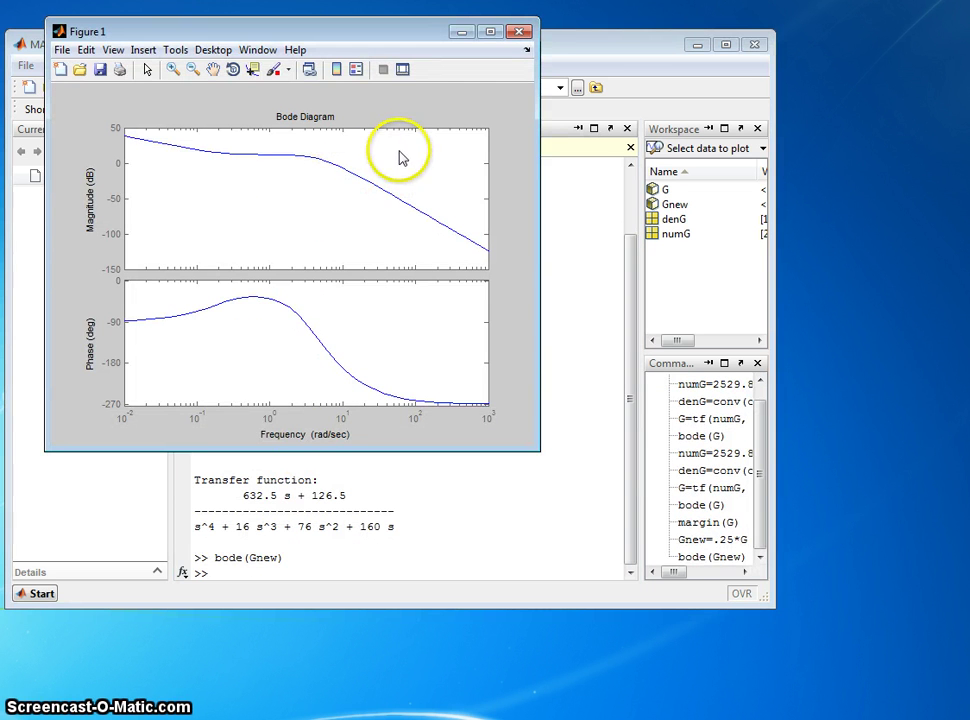
right_click(388, 161)
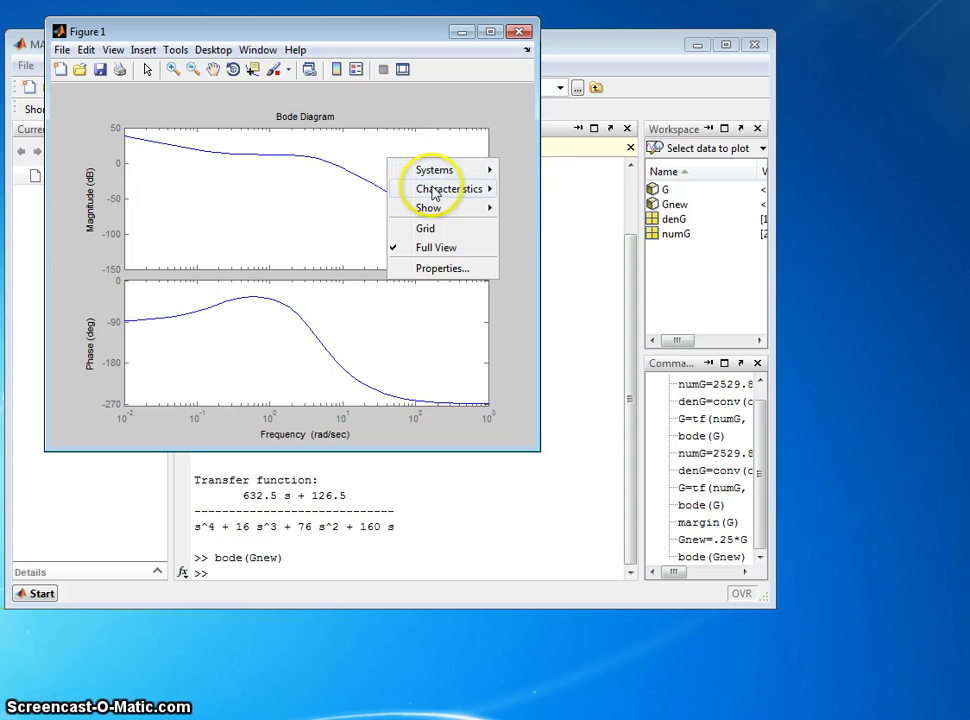
mouse_move(434, 193)
click(556, 228)
Pin the 16.4° phase margin readout and arrange it apart from the 4.08 dB gain readout
mouse_move(338, 170)
click(331, 356)
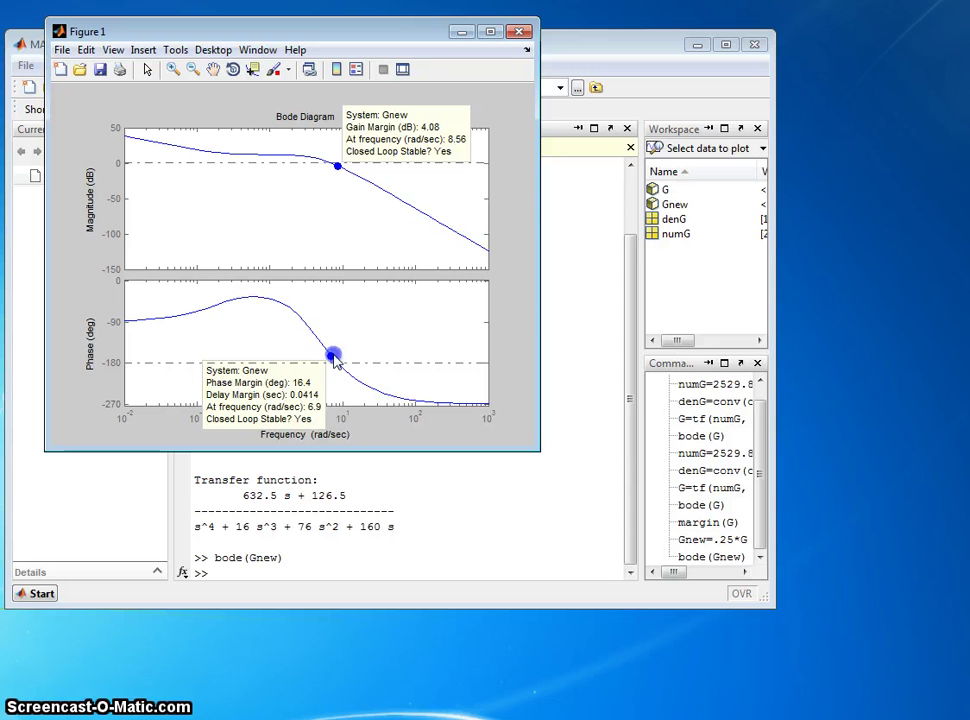
drag(380, 347, 368, 300)
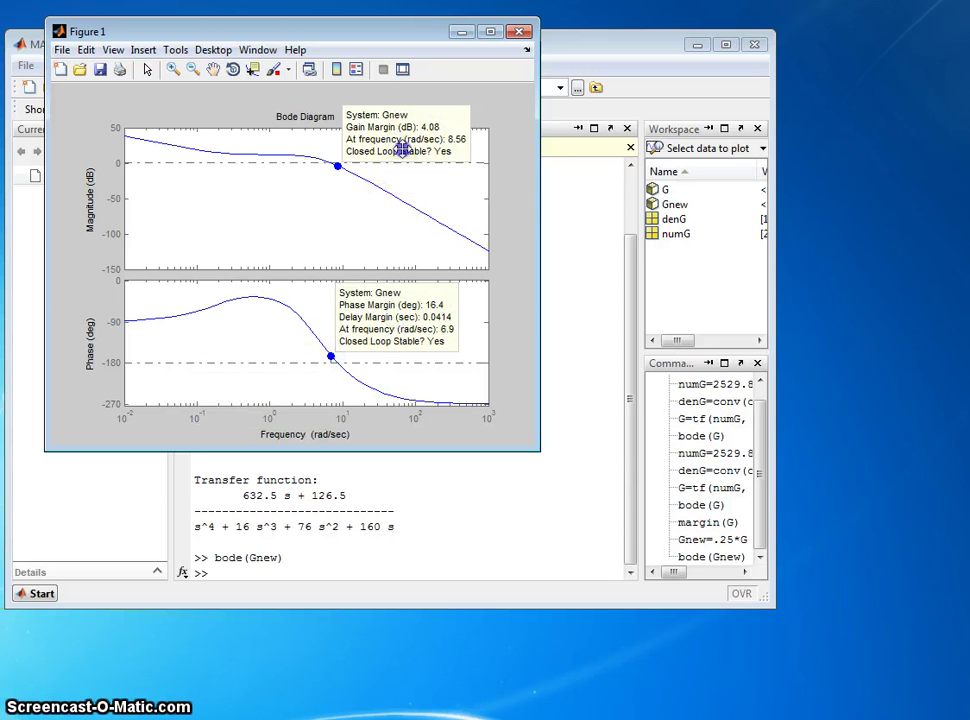
drag(396, 145, 313, 214)
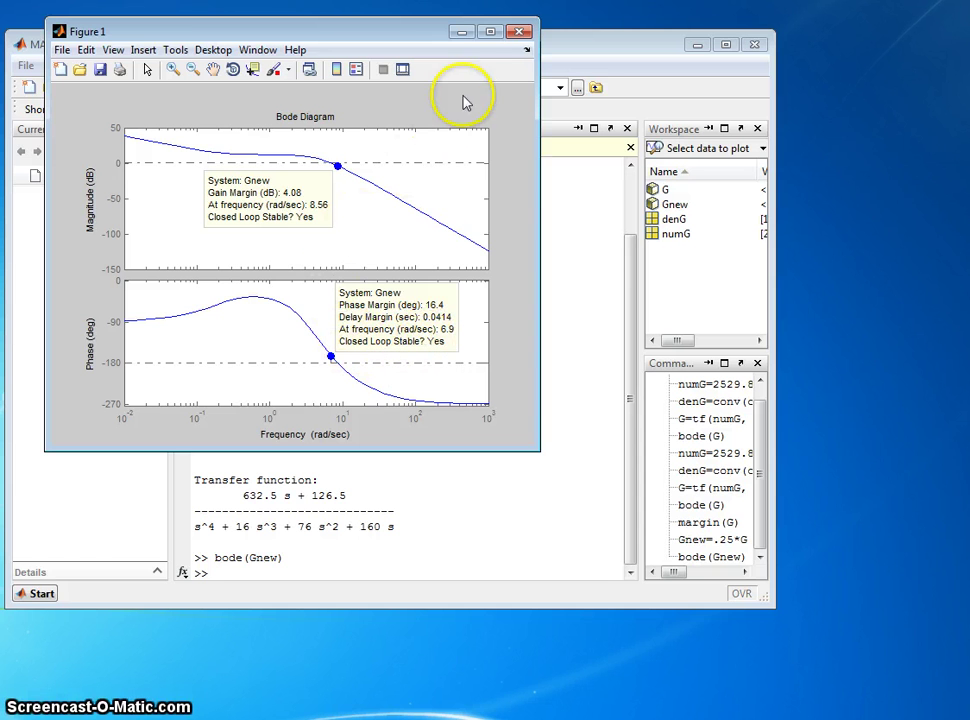
Close the figure and run margin(Gnew), showing Gm = 4.08 dB and Pm = 16.4 deg
click(521, 33)
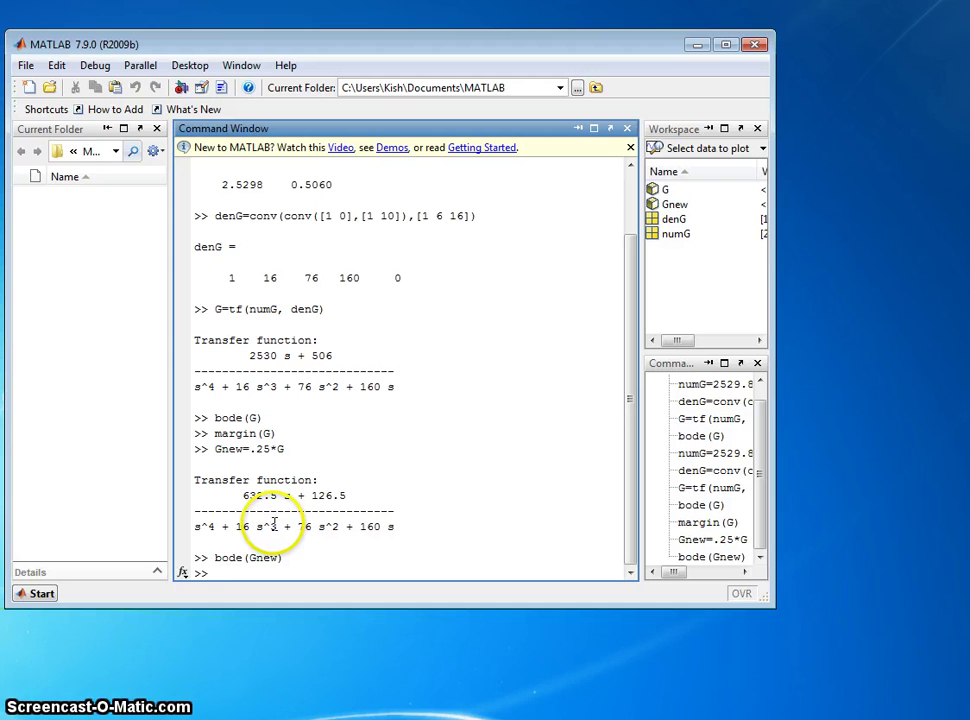
text(margin(Gnew))
key(Return)
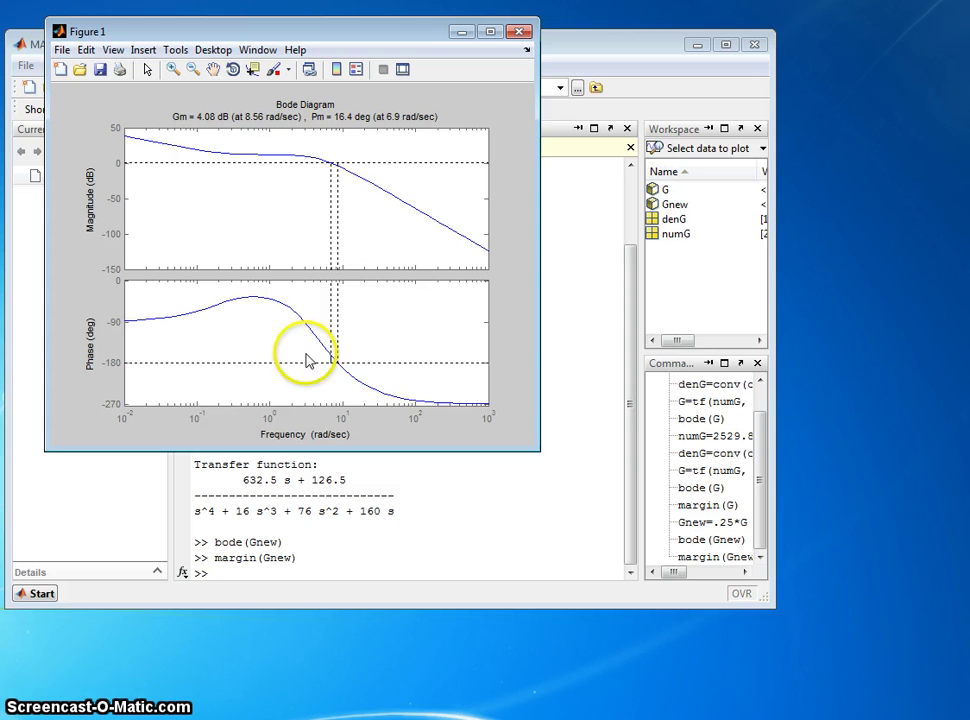
click(290, 358)
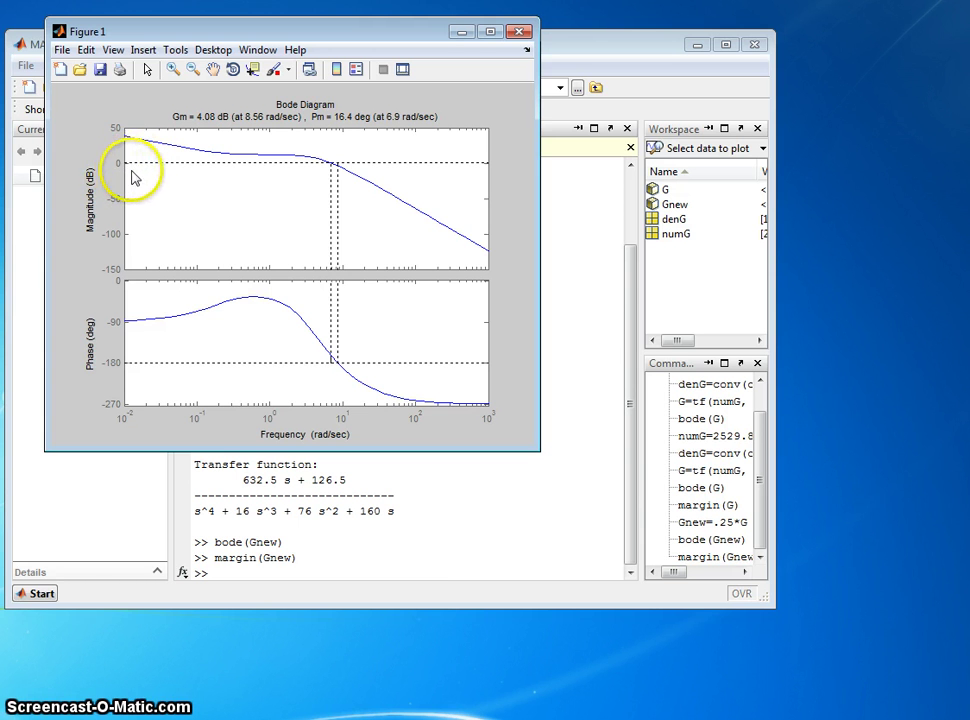
Close the margin plot and launch sisotool(Gnew)
click(519, 33)
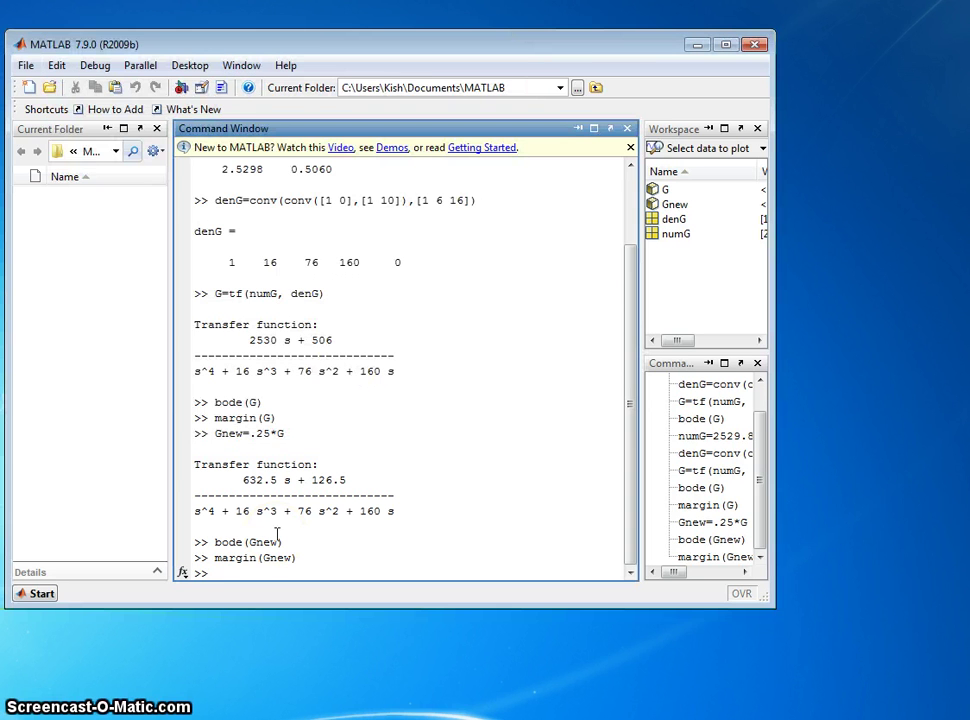
text(sisotool()
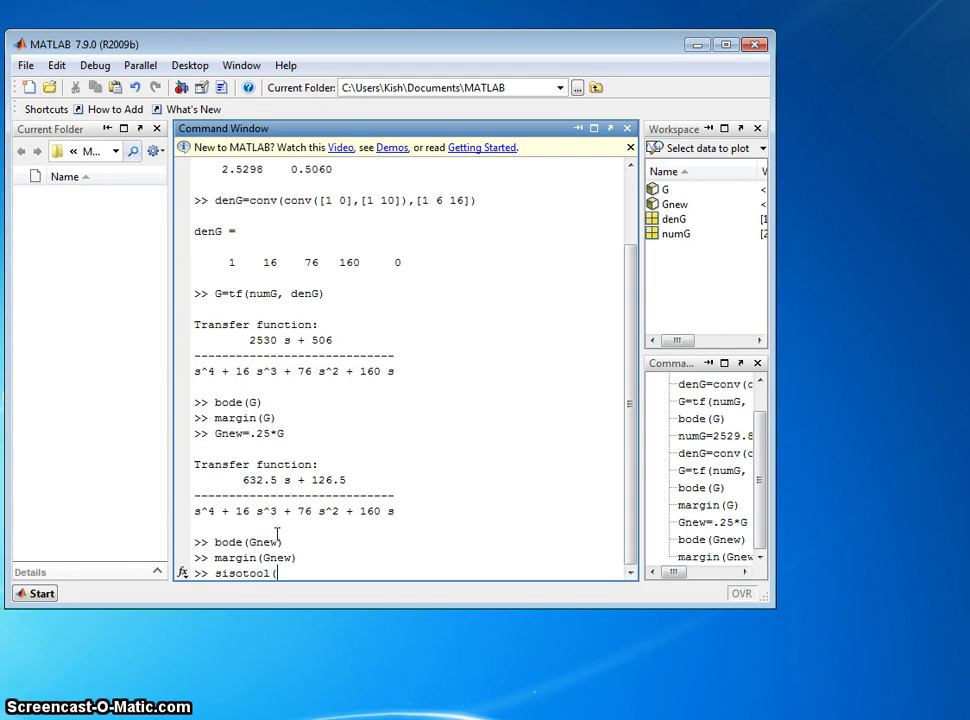
text(Gnew)
key(Return)
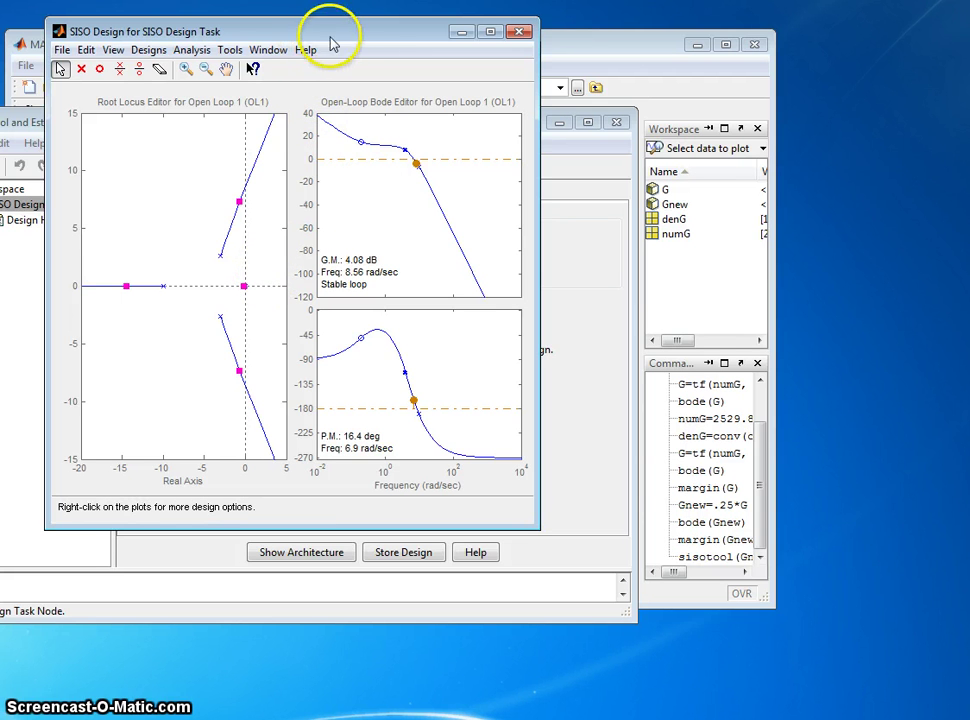
Add a closed-loop step response plot from the SISO Design Analysis menu
drag(337, 38, 299, 34)
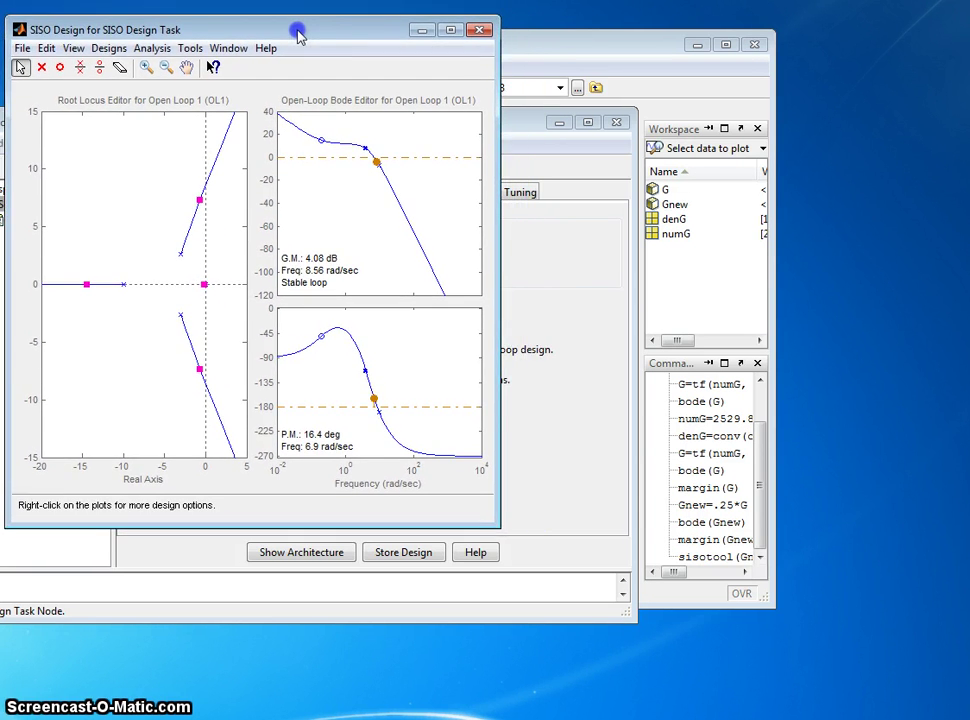
click(152, 48)
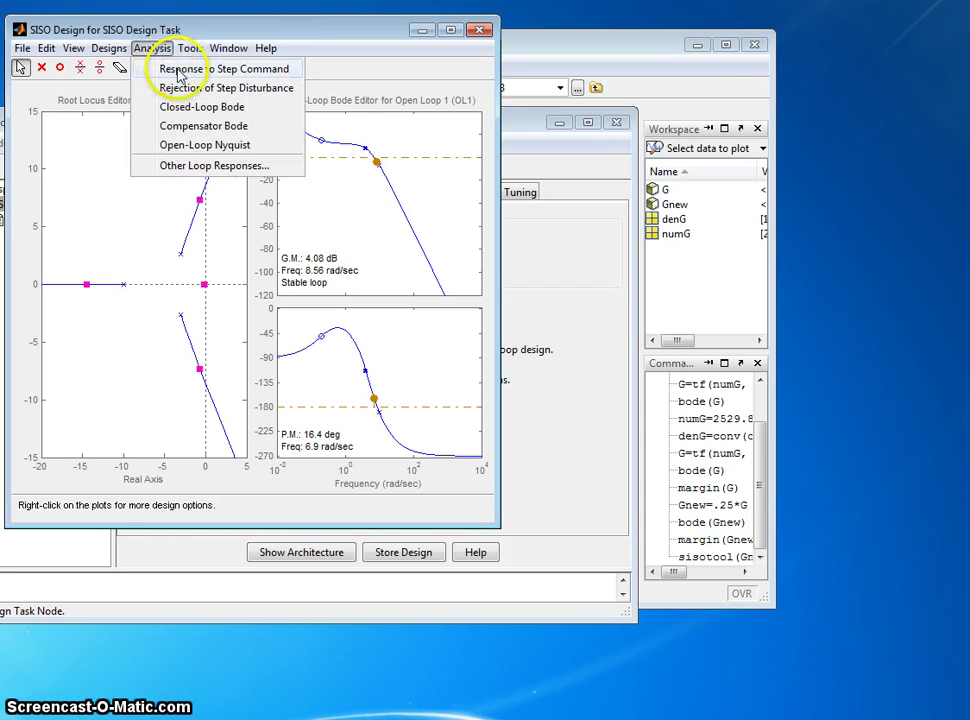
click(181, 76)
Move and resize the LTI Viewer beside the SISO Design window, uncovering the design plots
drag(186, 39, 596, 40)
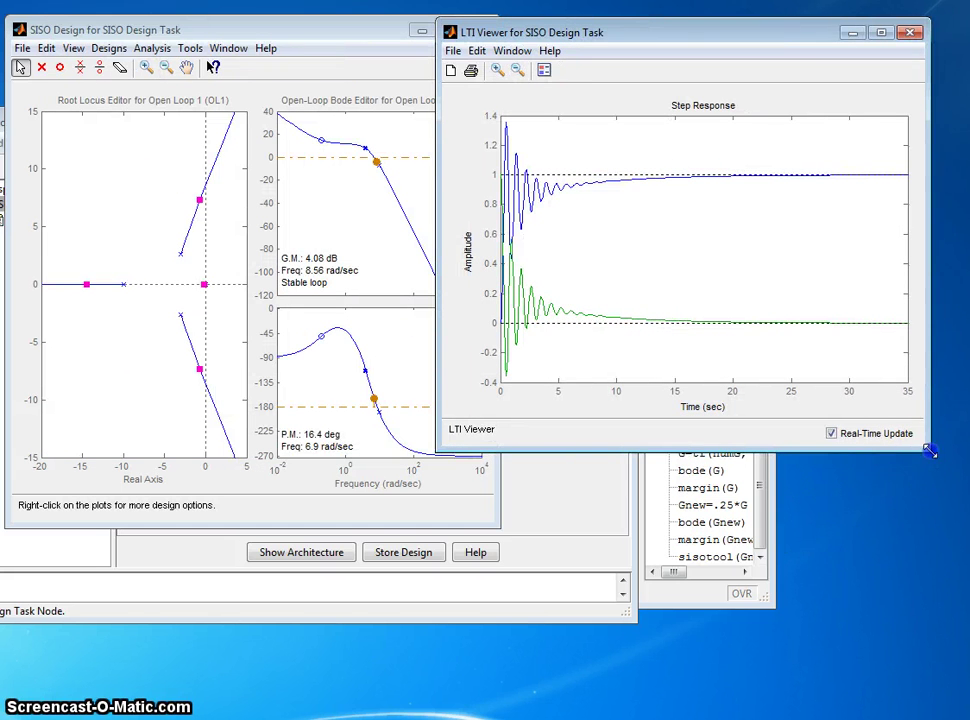
drag(926, 451, 954, 578)
drag(953, 606, 955, 621)
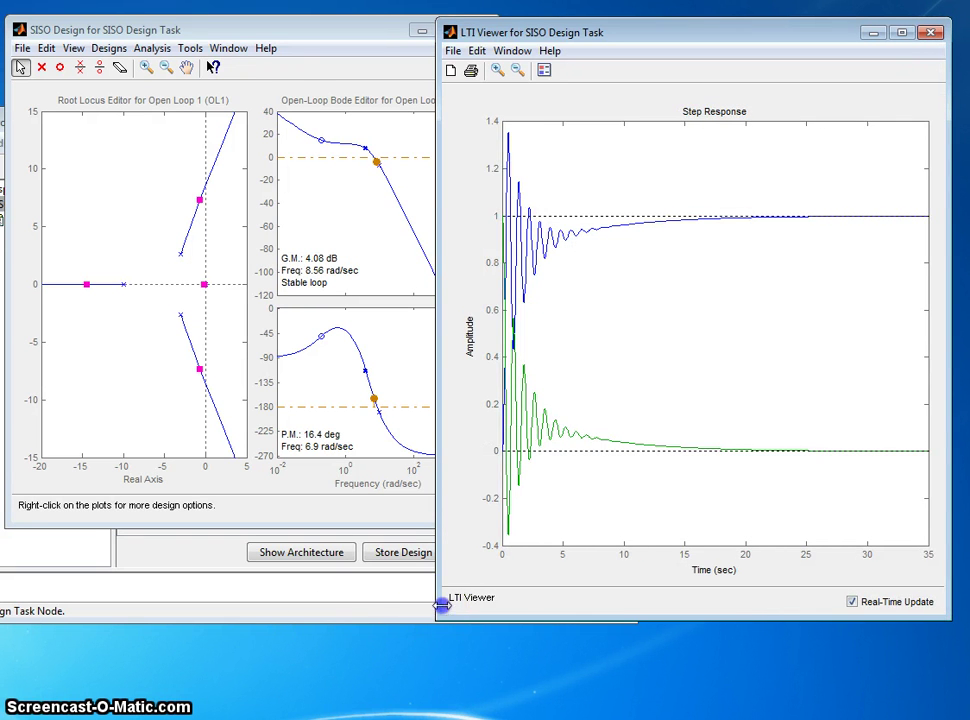
drag(441, 605, 507, 535)
drag(507, 622, 522, 528)
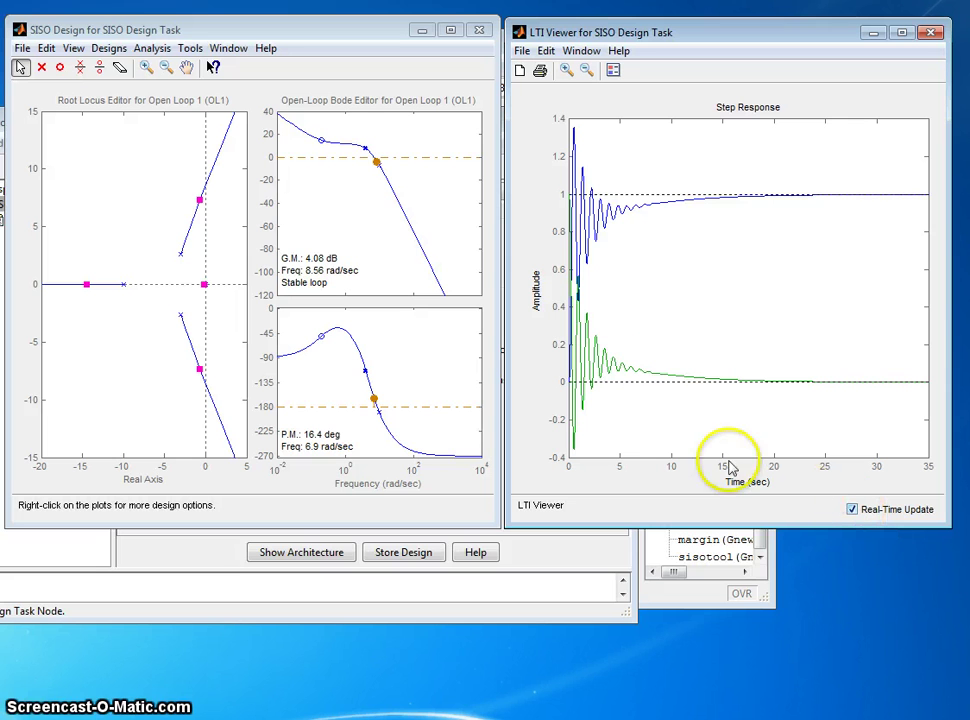
Uncheck the Closed Loop r to u system so only the blue r-to-y response remains
right_click(728, 296)
mouse_move(776, 325)
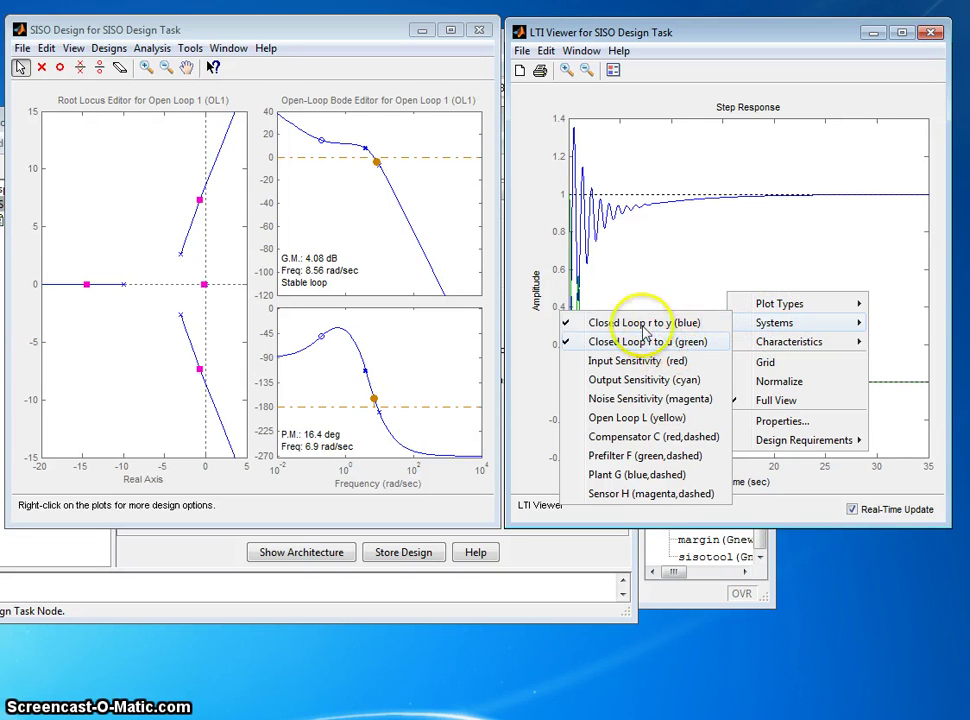
click(650, 342)
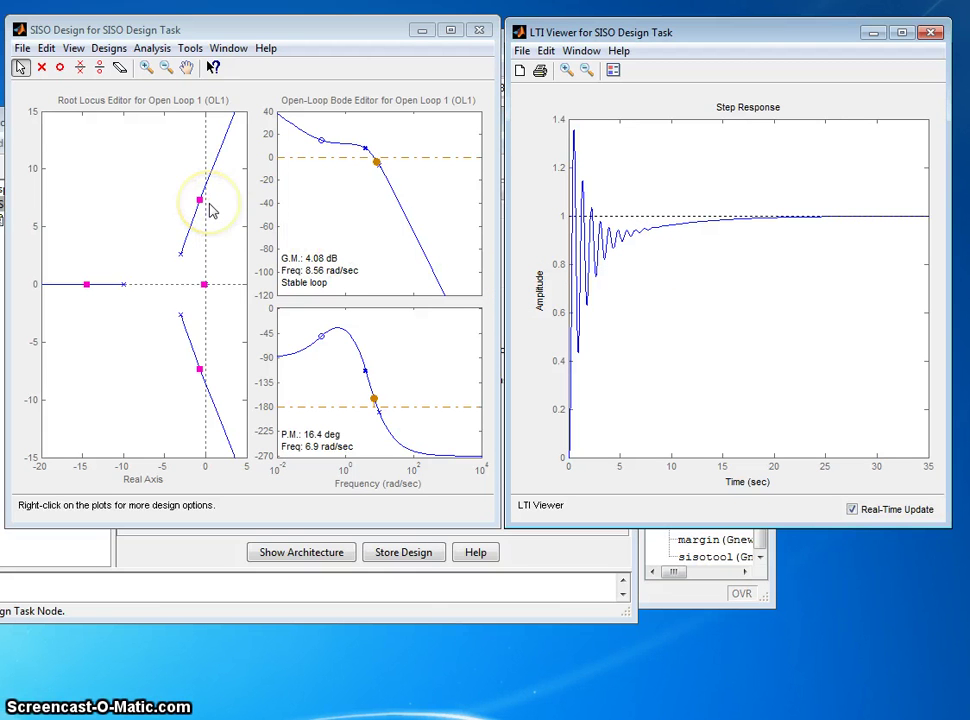
Drag the upper closed-loop pole along the locus to -2.63 + 3.47i, giving G.M. 26.9 dB, P.M. 105 deg
mouse_move(201, 200)
mouse_down()
mouse_move(203, 250)
mouse_move(199, 199)
mouse_up()
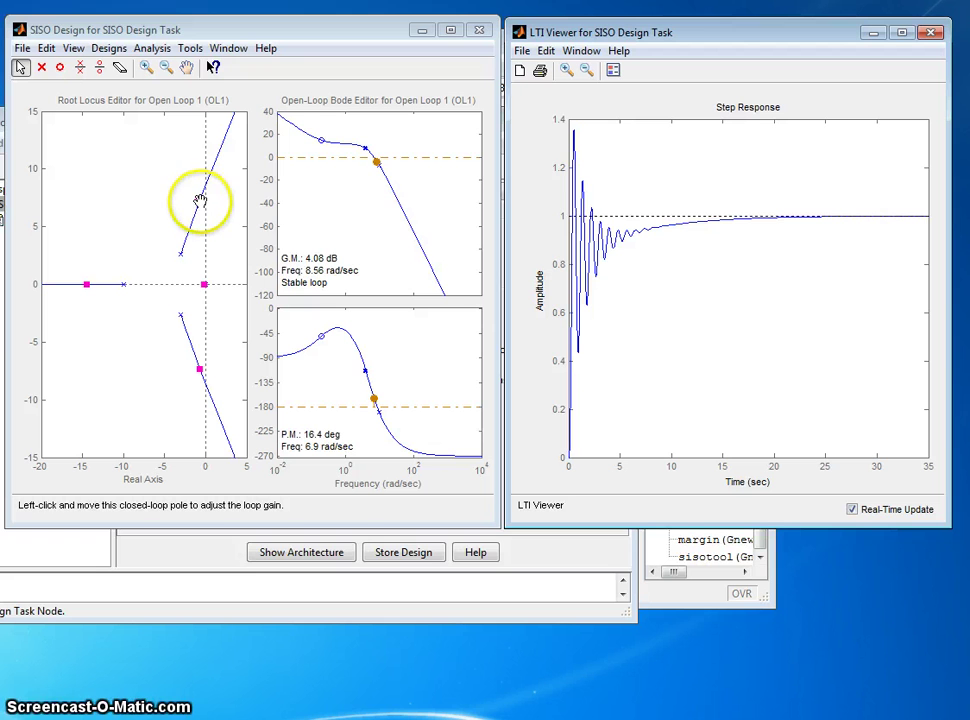
drag(200, 200, 205, 228)
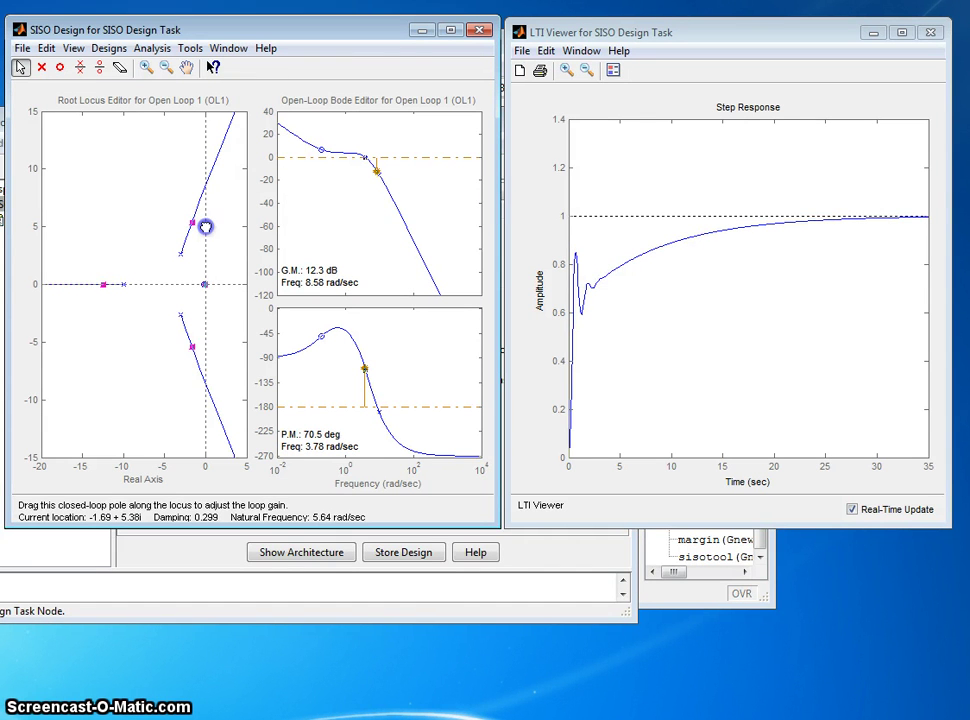
mouse_move(205, 219)
mouse_down()
mouse_move(210, 208)
mouse_move(206, 217)
mouse_up()
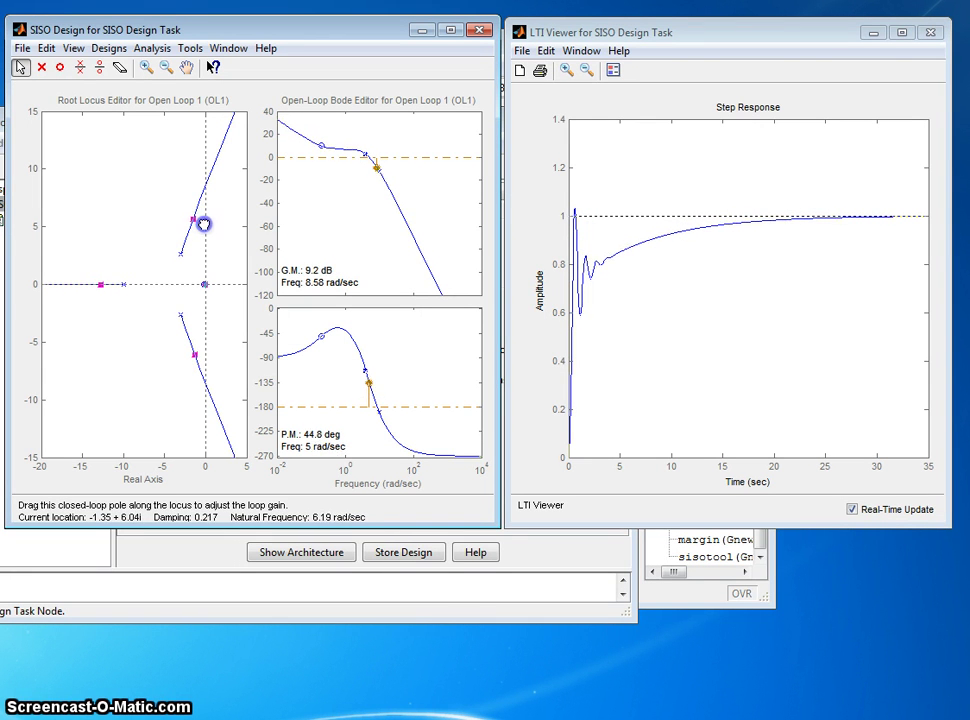
drag(203, 224, 192, 248)
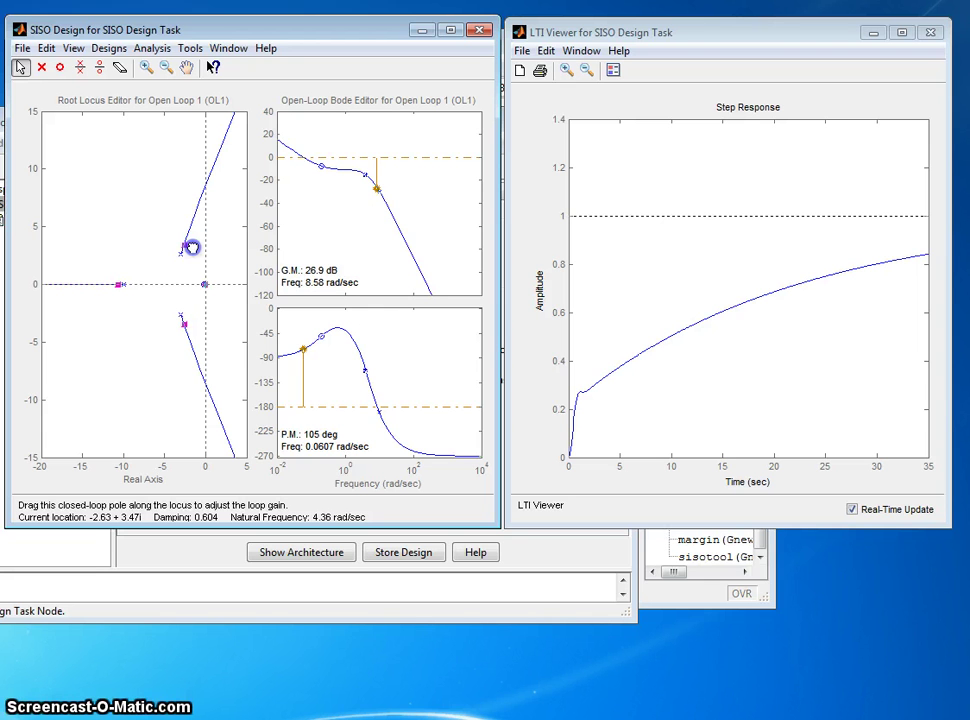
Drag the closed-loop pole up the locus into instability, then back to -2.4 + 3.95i (G.M. 21.8 dB, P.M. 118 deg)
drag(192, 247, 203, 212)
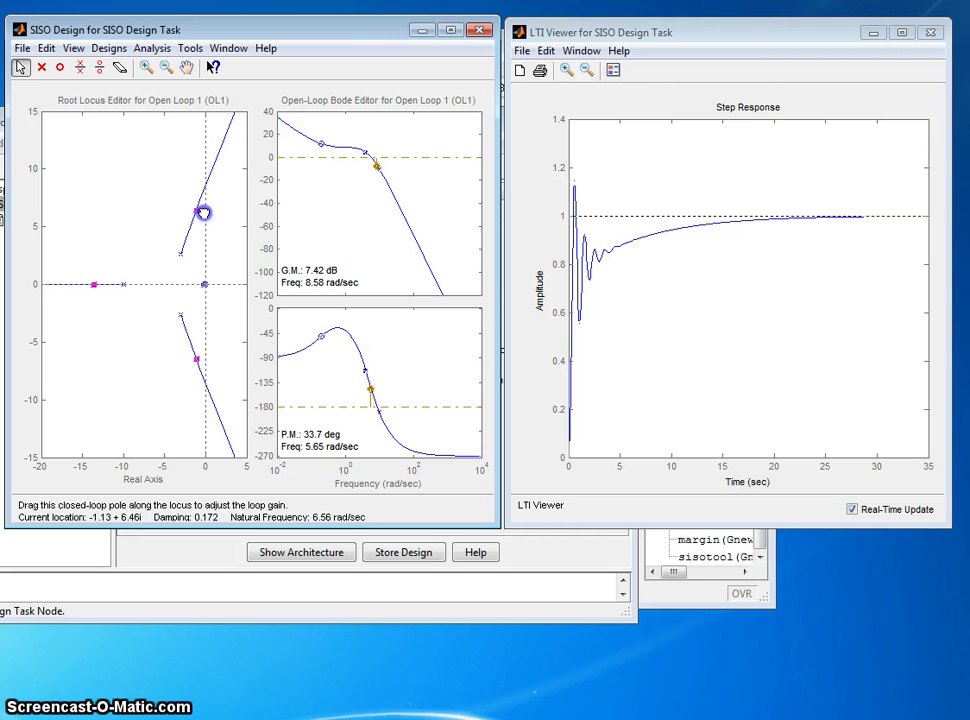
drag(203, 208, 226, 174)
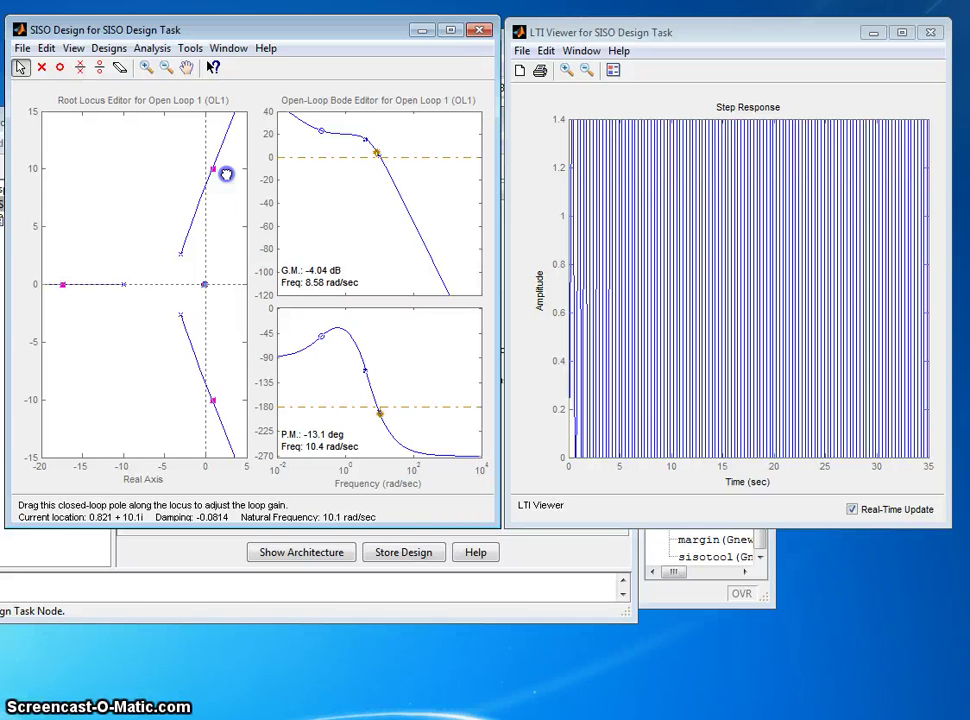
drag(226, 174, 191, 241)
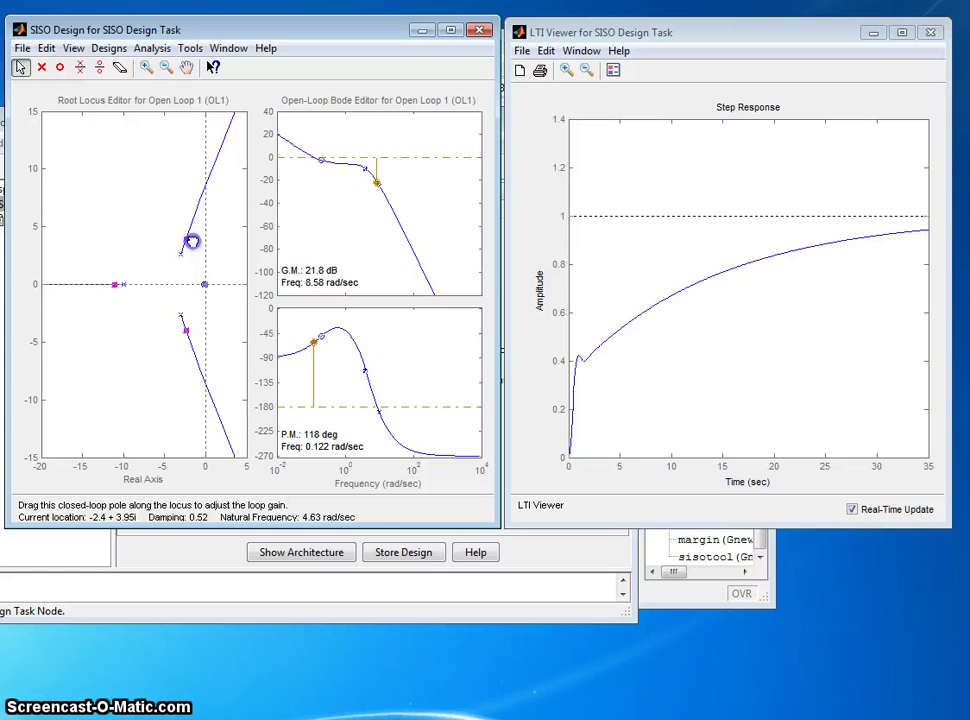